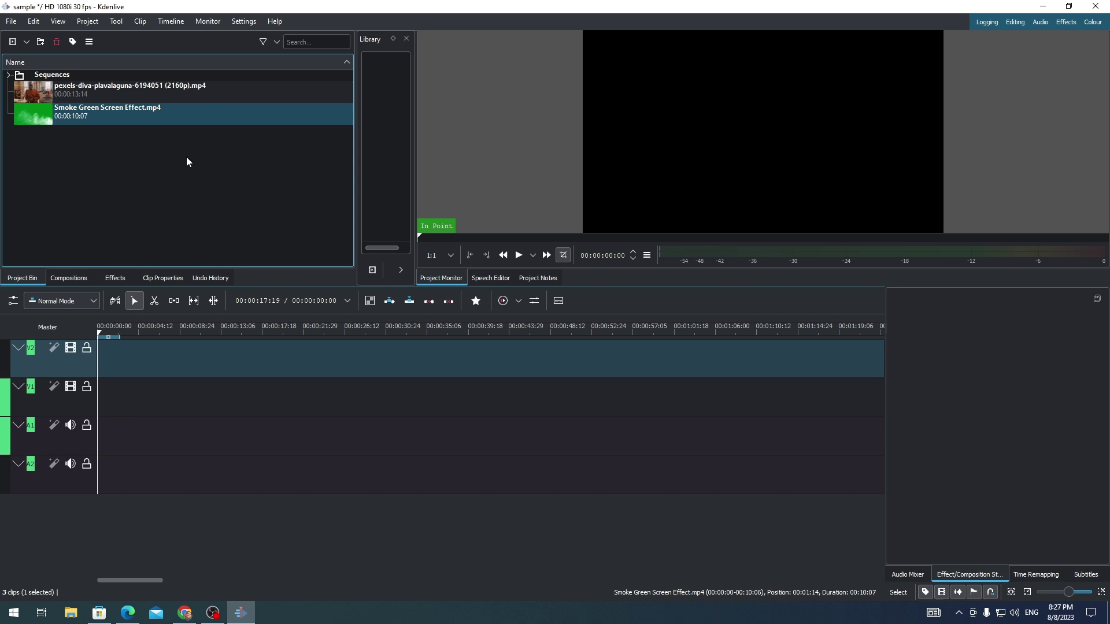
drag(98, 87, 98, 401)
click(518, 255)
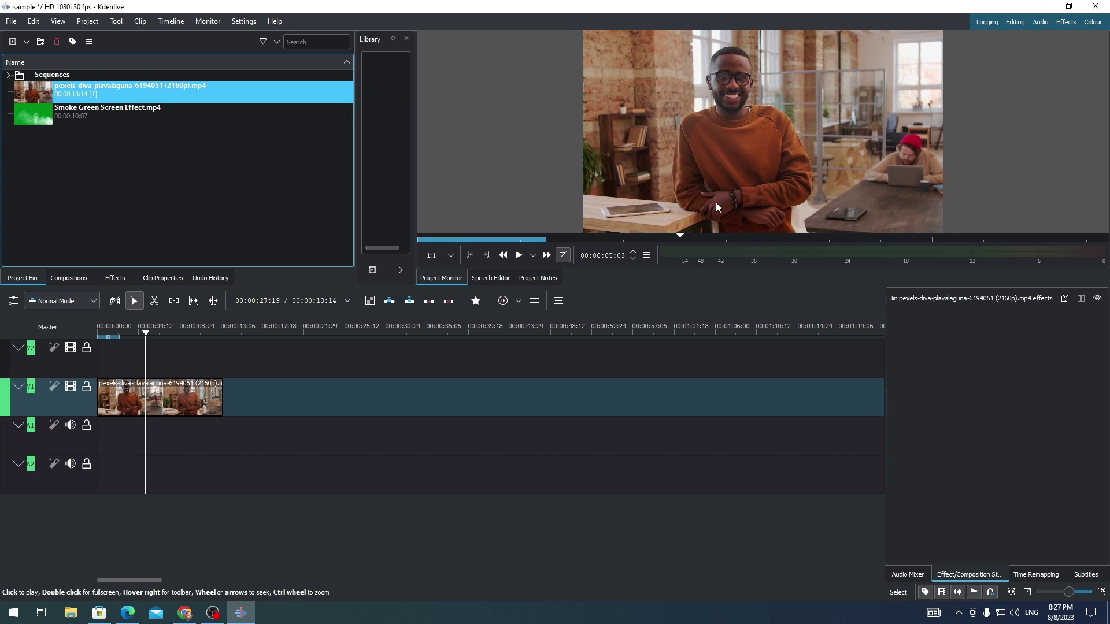
- Place Smoke Green Screen Effect.mp4 at the start of track V2 and play a short preview
click(99, 201)
click(75, 113)
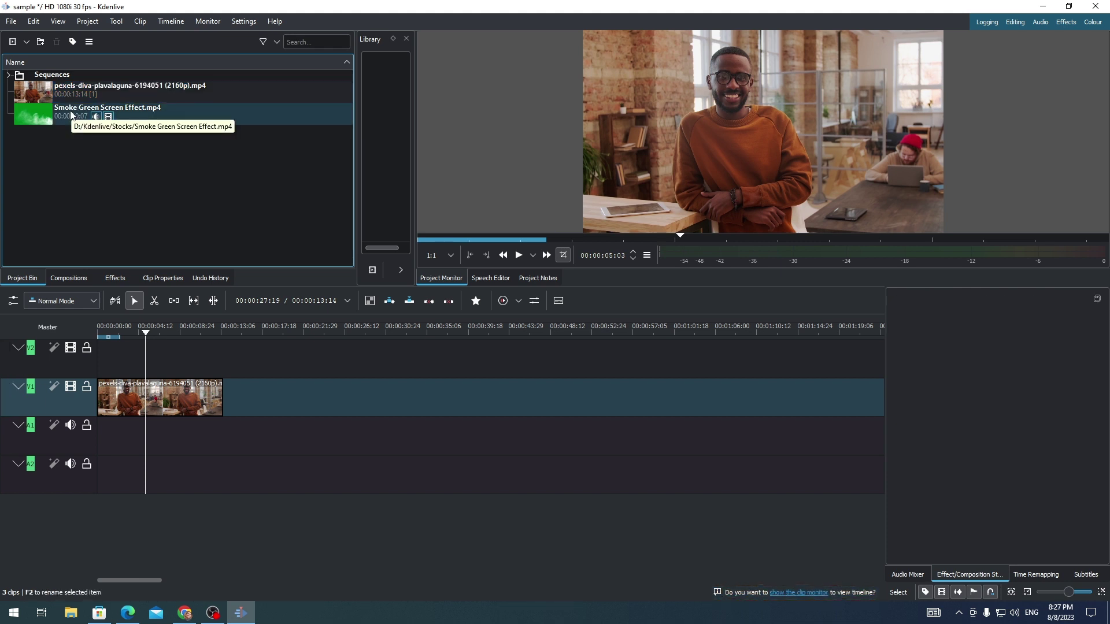
click(40, 152)
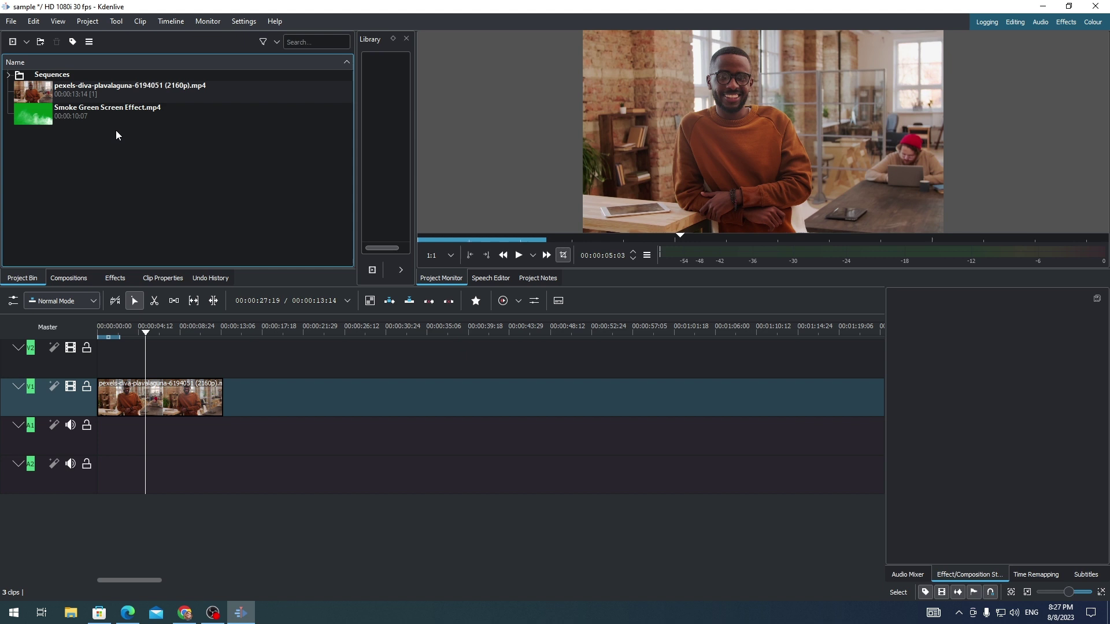
drag(122, 122, 105, 359)
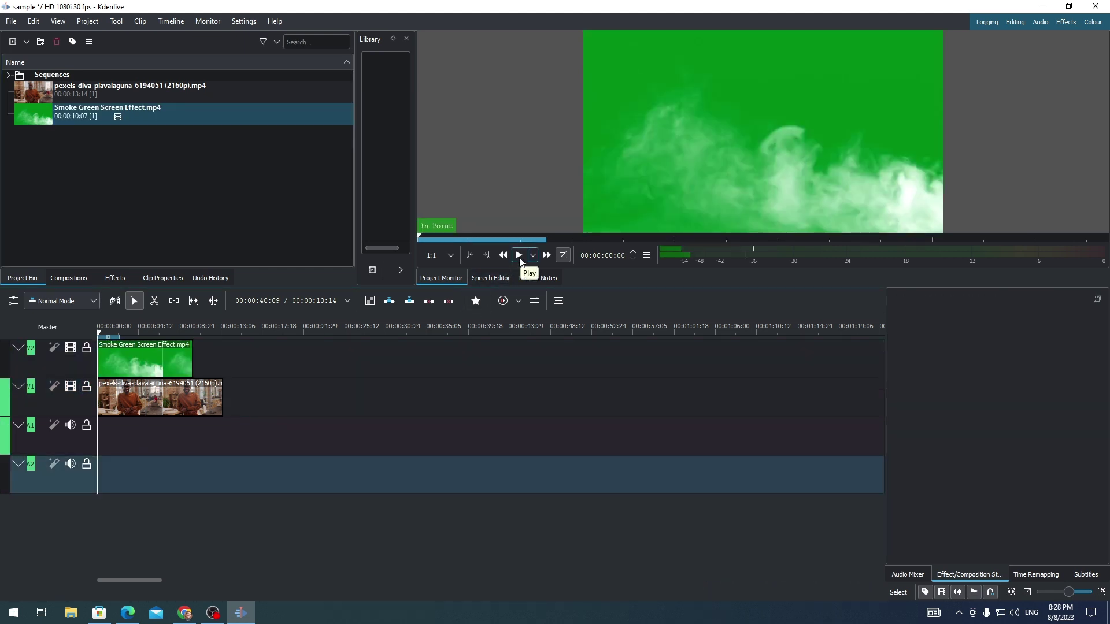
click(519, 255)
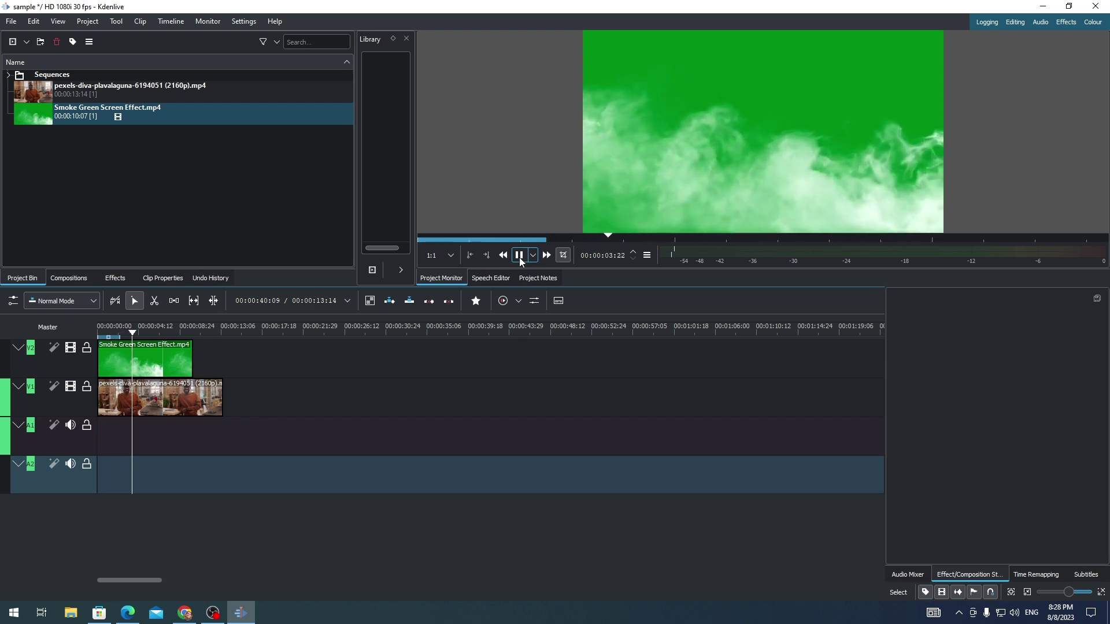
click(519, 259)
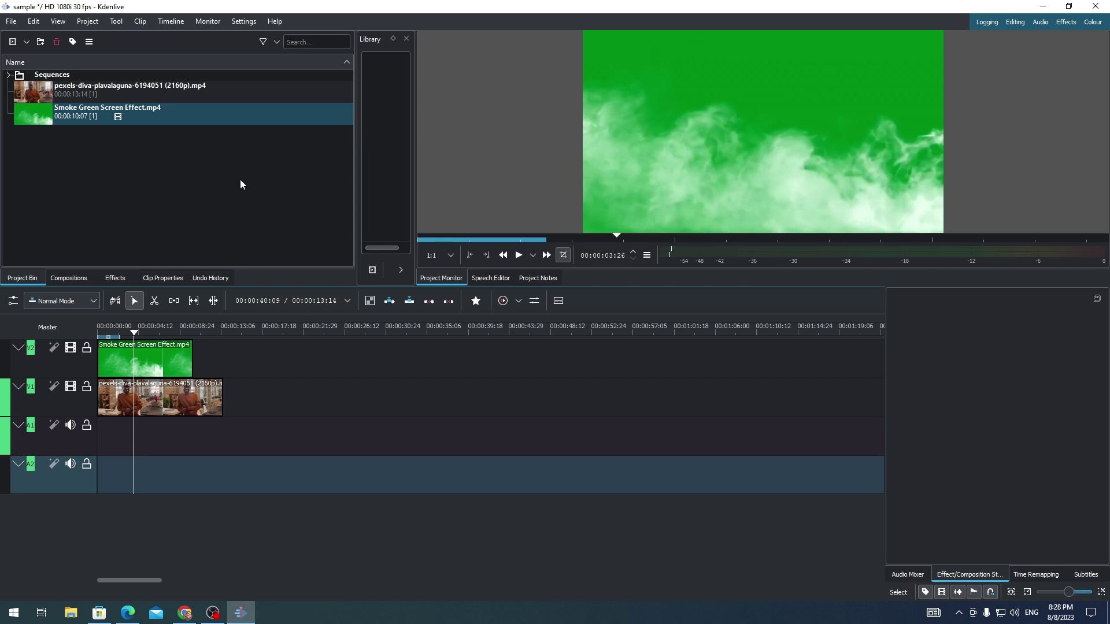
- Find Chroma Key: Advanced (Color Selection) among video effects by searching 'chr' and drop it on the smoke clip
click(115, 281)
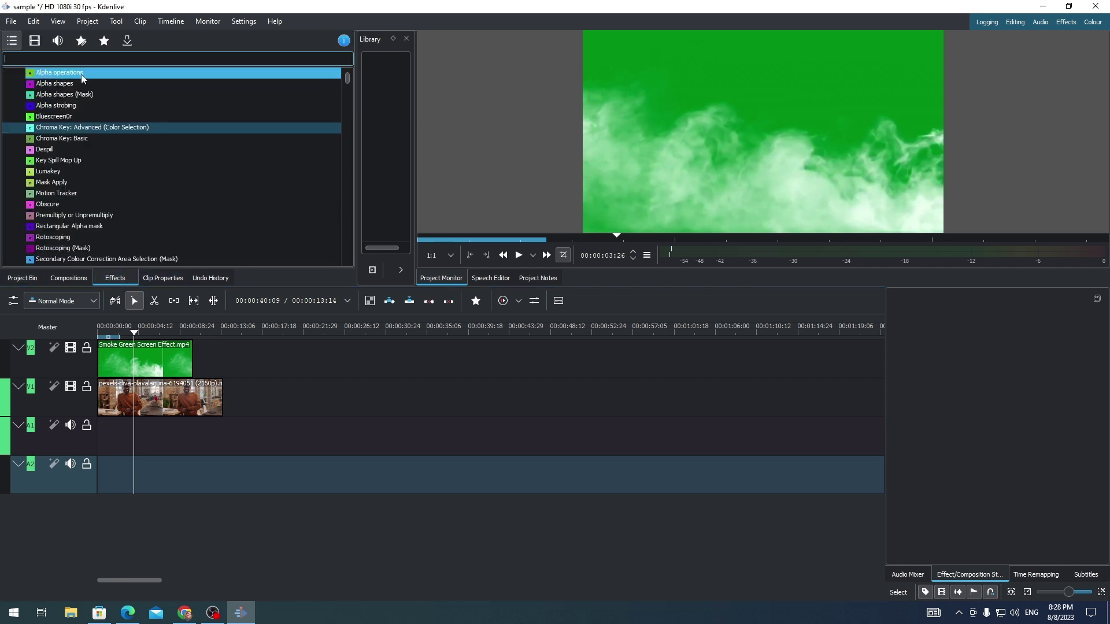
click(57, 46)
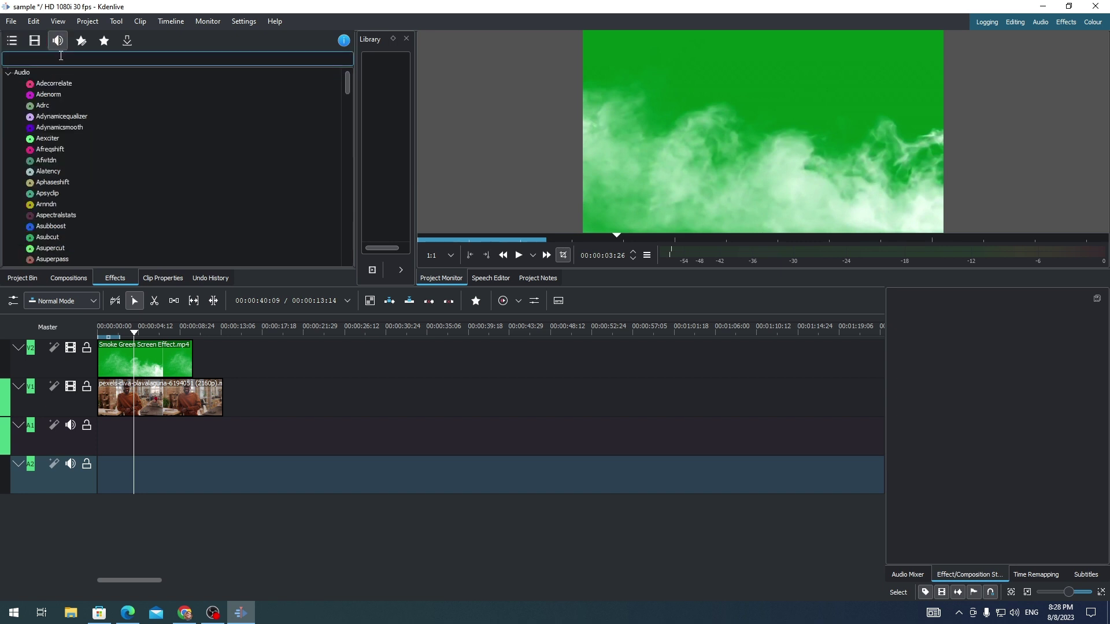
click(35, 40)
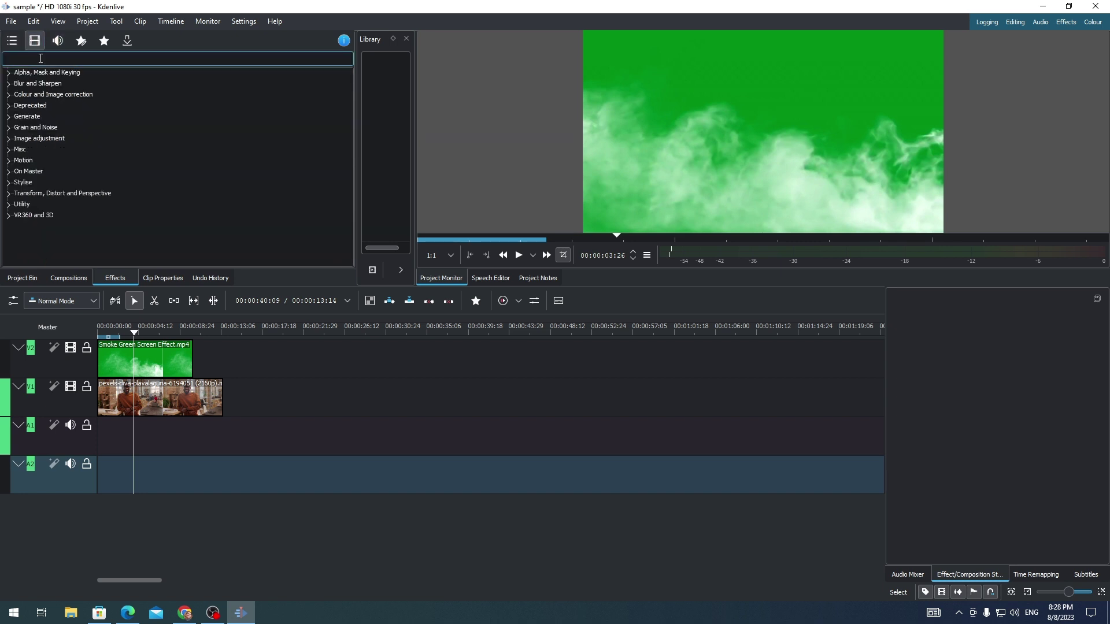
text(chr)
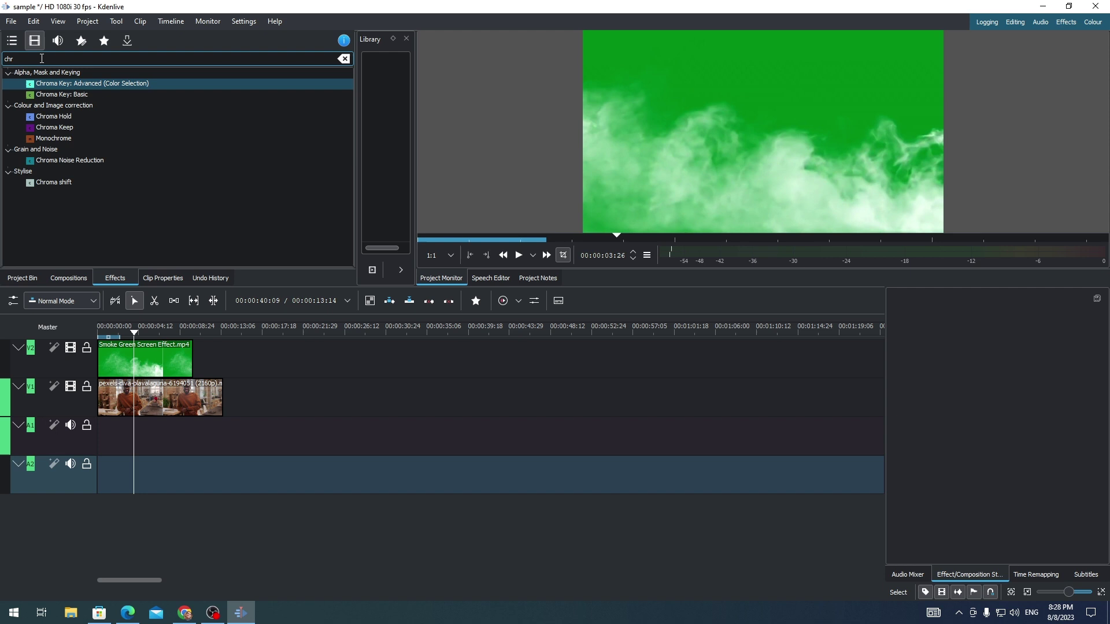
click(102, 86)
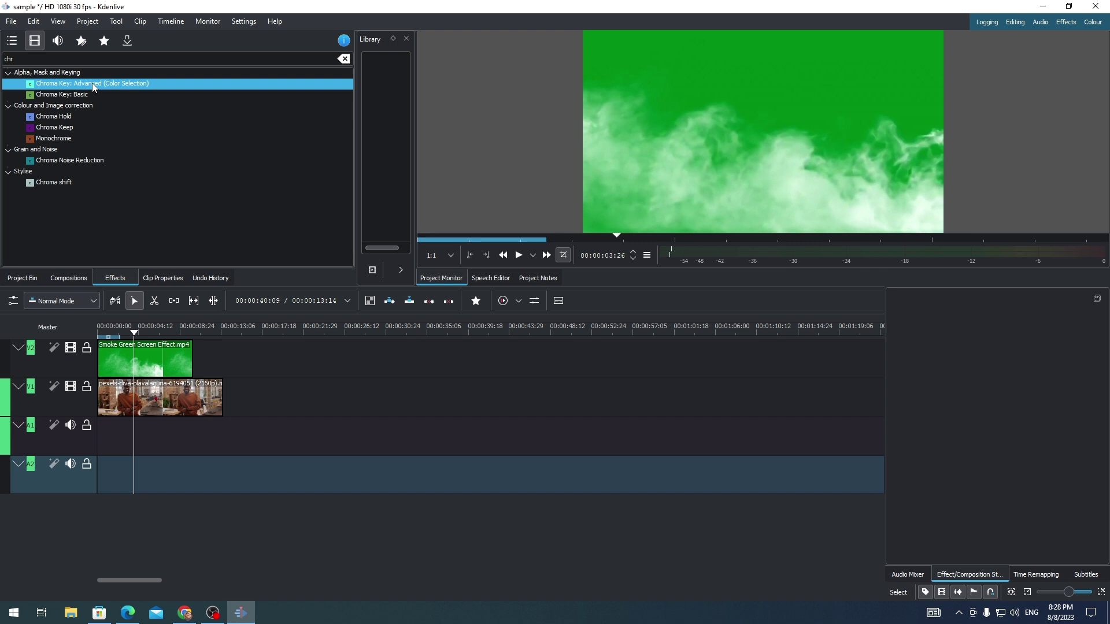
drag(93, 87, 141, 360)
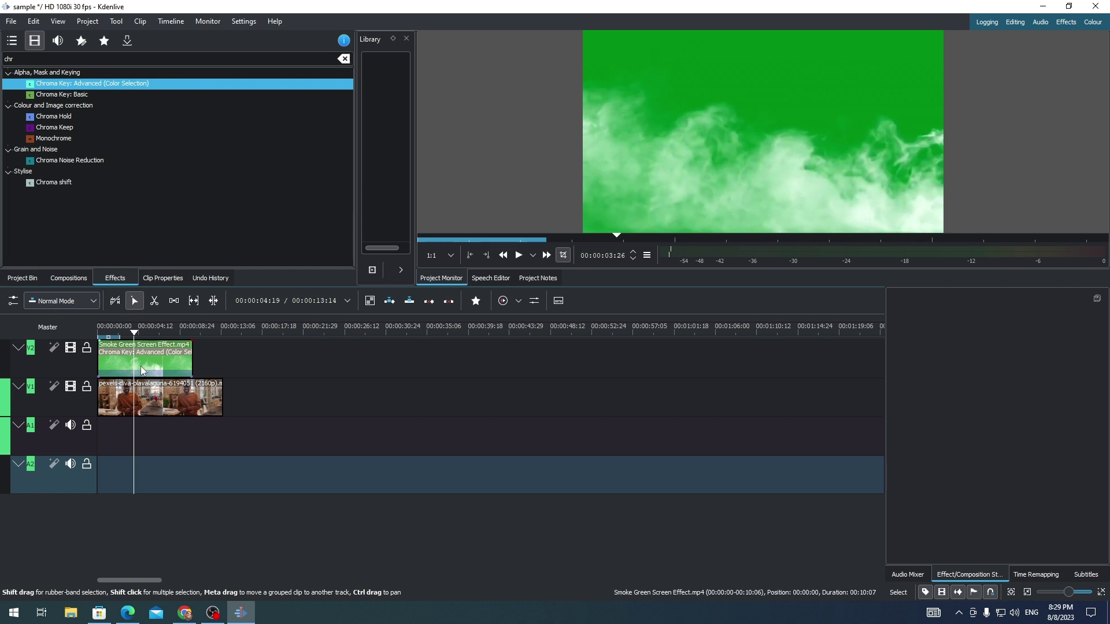
- Set the chroma key's colour to select by sampling the smoke clip's green background in the monitor
double_click(151, 356)
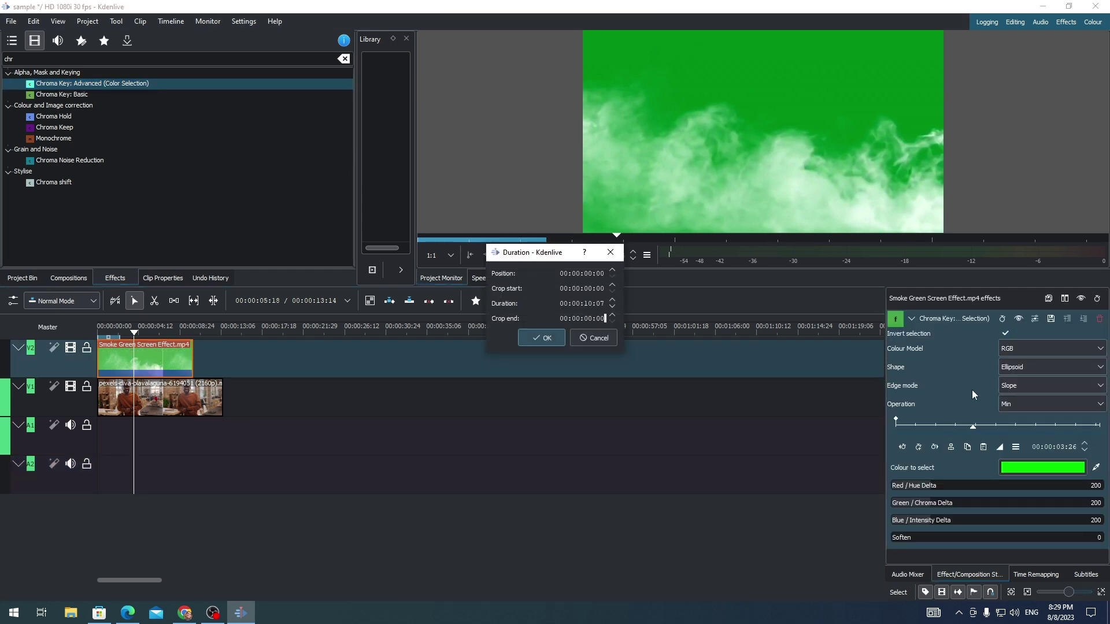
key(Escape)
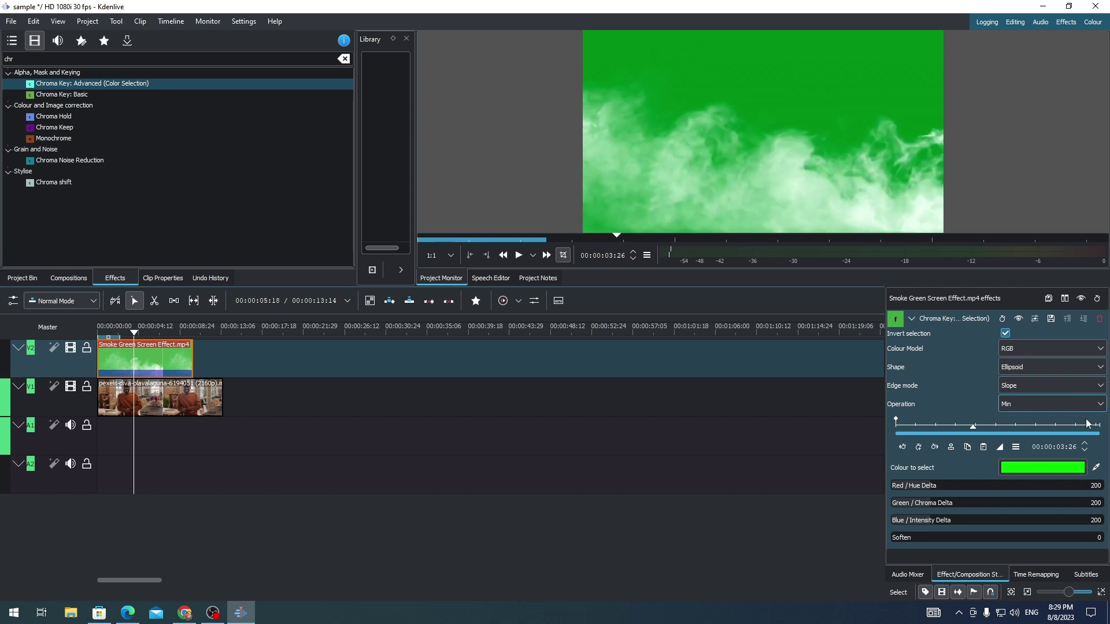
click(1096, 470)
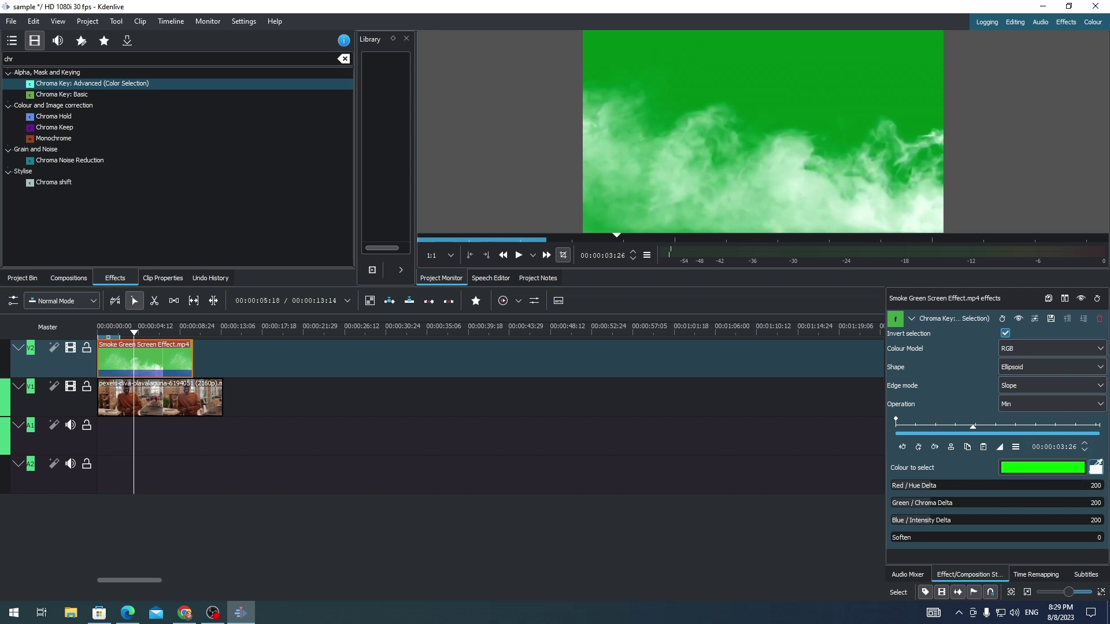
click(773, 58)
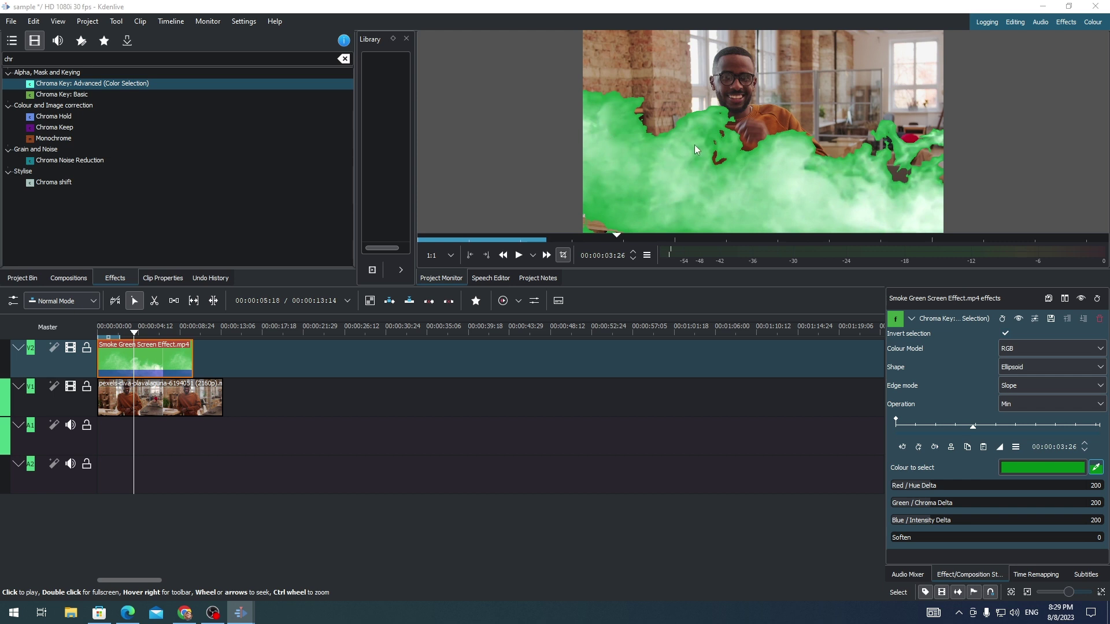
drag(133, 332, 110, 332)
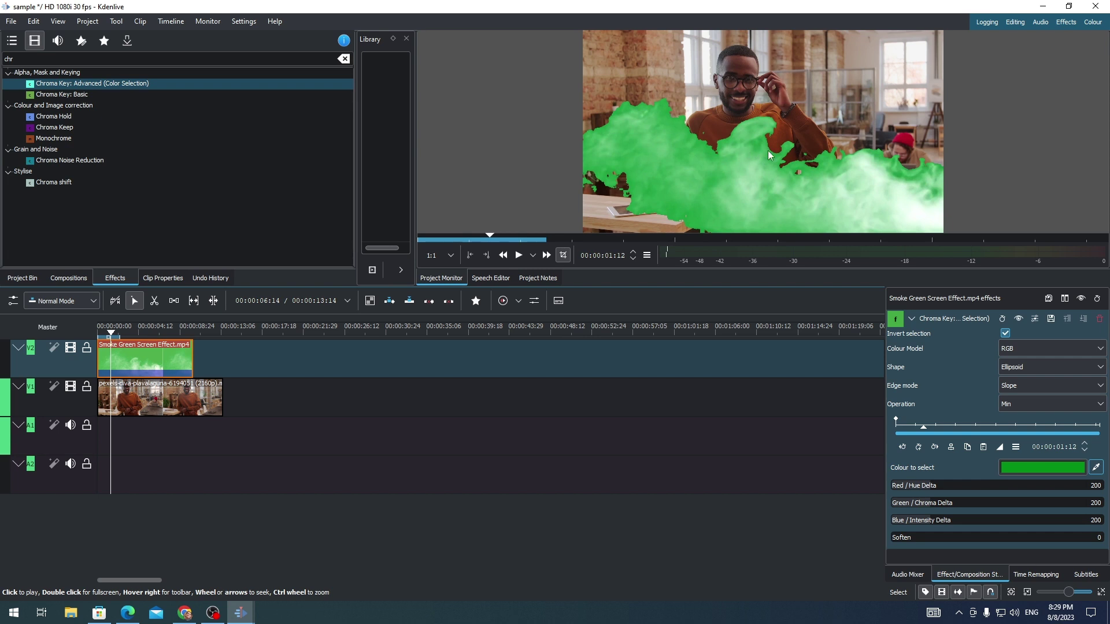
- Insert a Transform effect from the smoke clip's context menu and set its Opacity to 48%
right_click(166, 362)
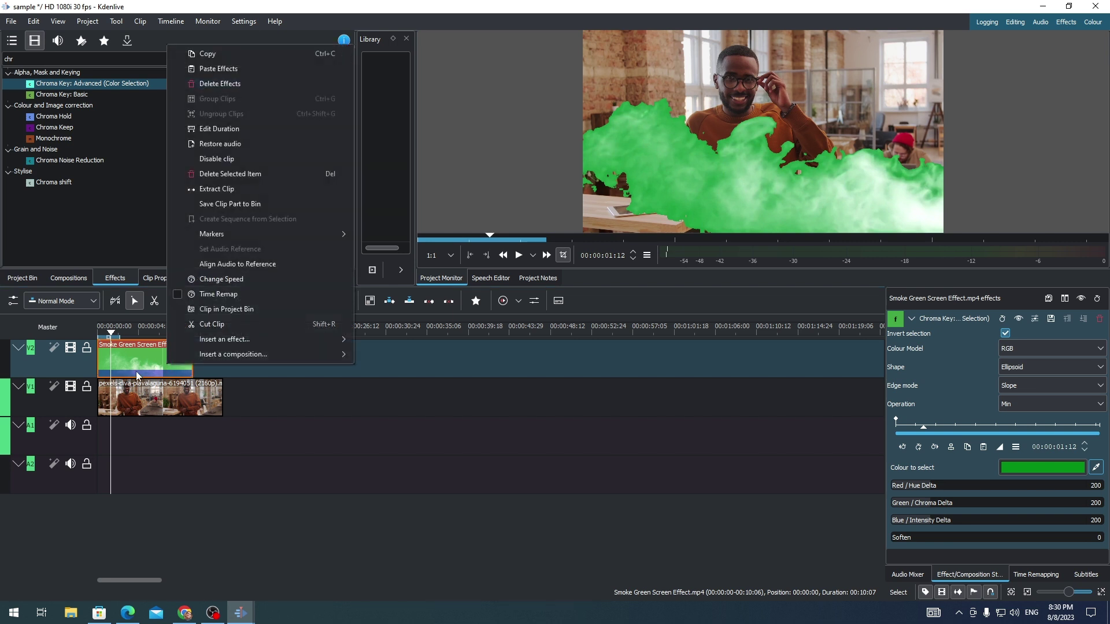
mouse_move(231, 339)
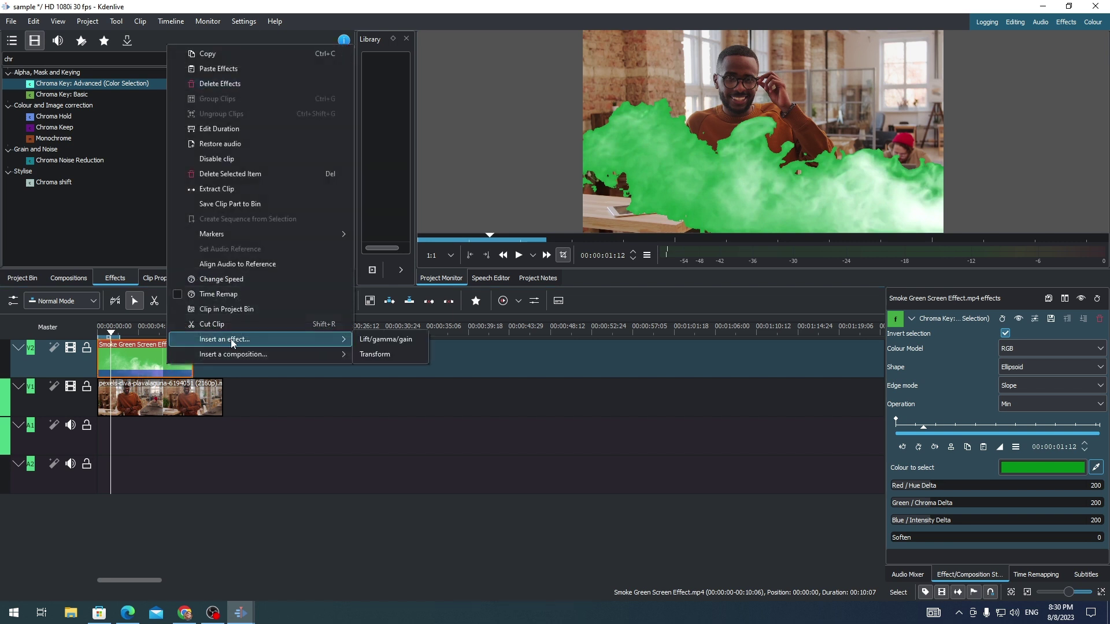
click(391, 351)
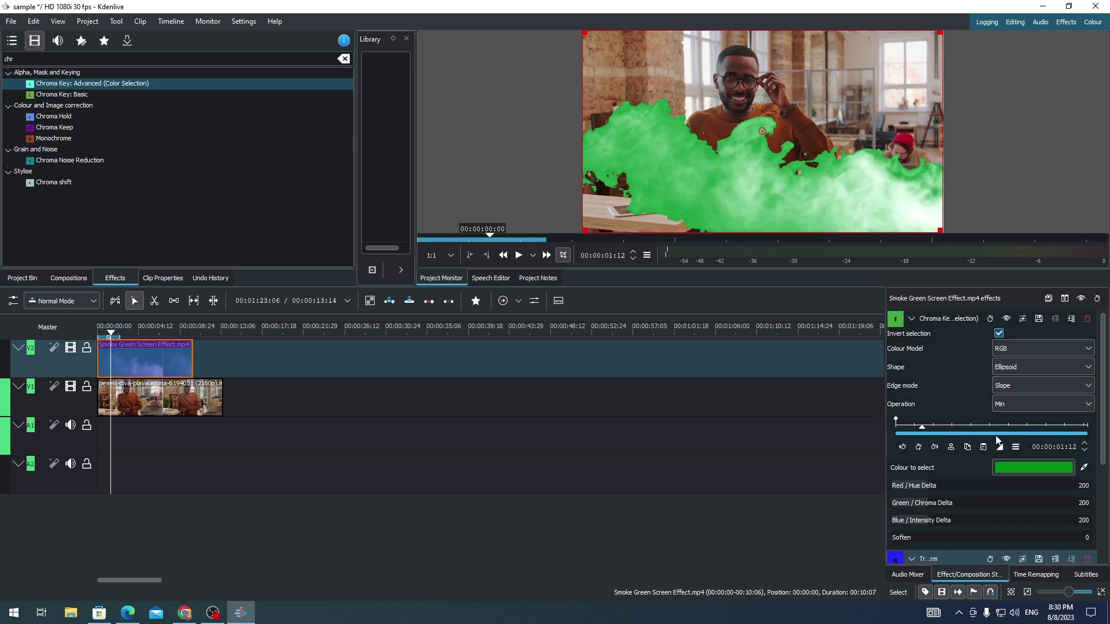
scroll(982, 438, down, 4)
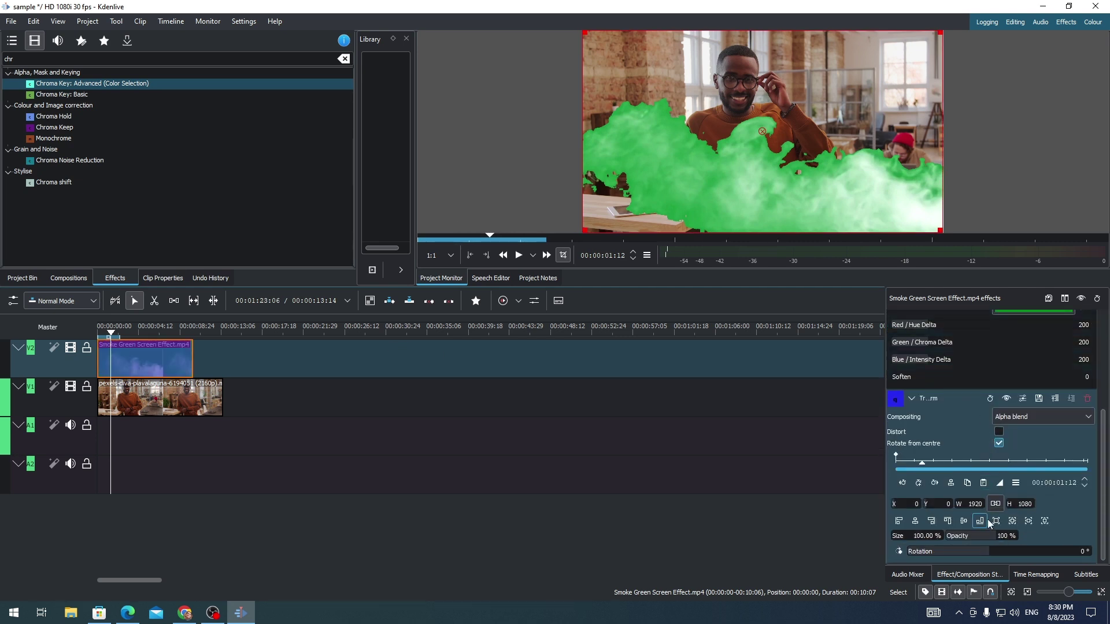
drag(995, 542, 970, 541)
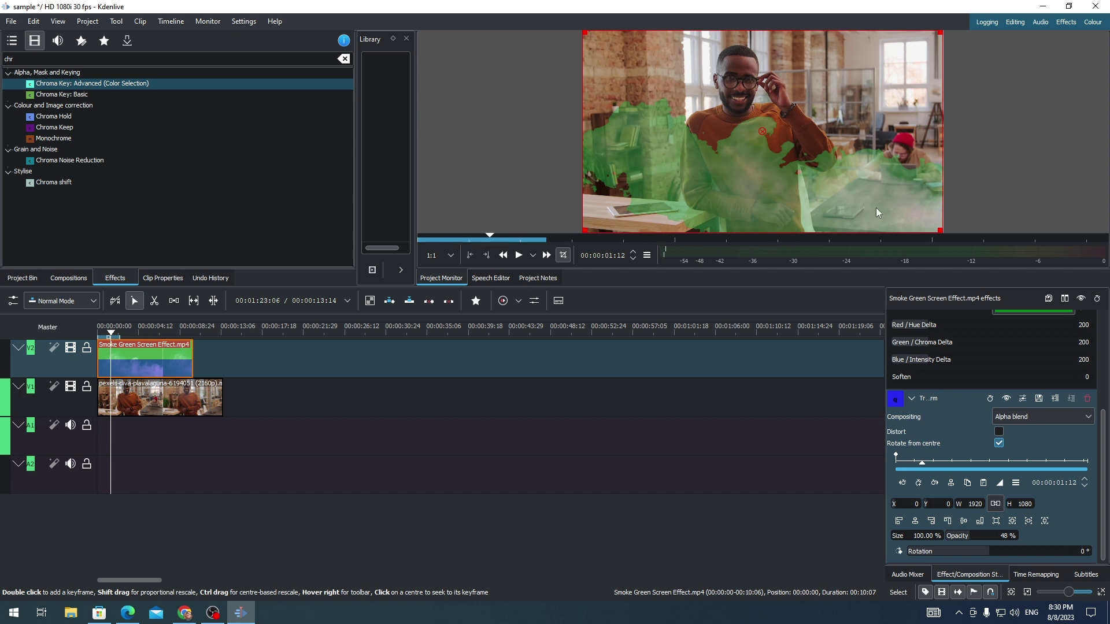
- Set chroma key Soften to 896 and deltas to Blue 653, Green 735, Red 672
scroll(947, 431, up, 3)
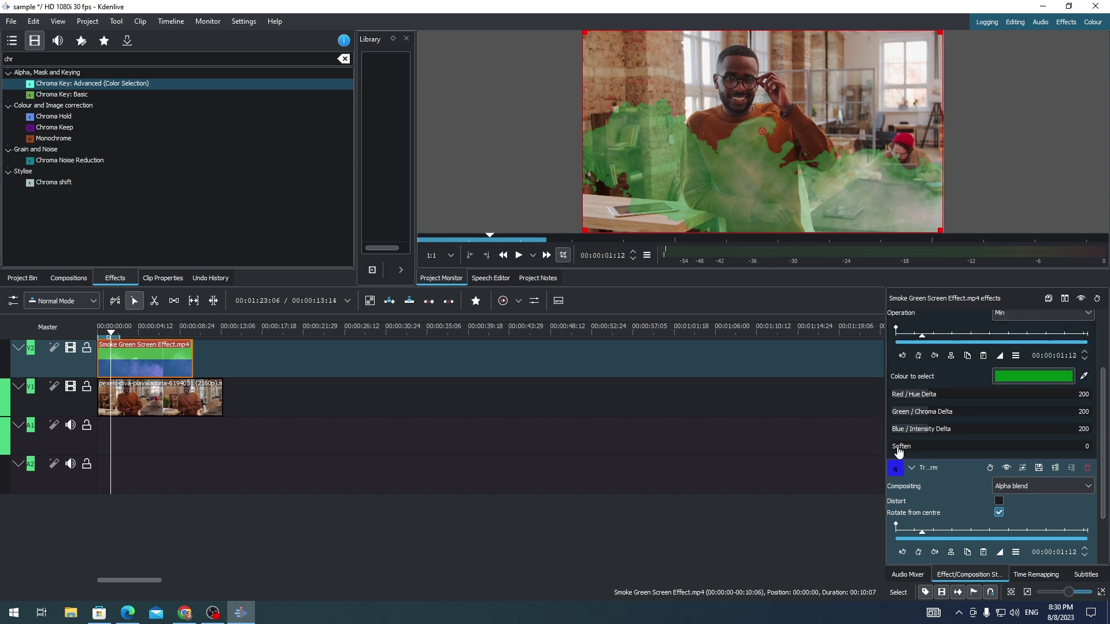
scroll(899, 452, up, 5)
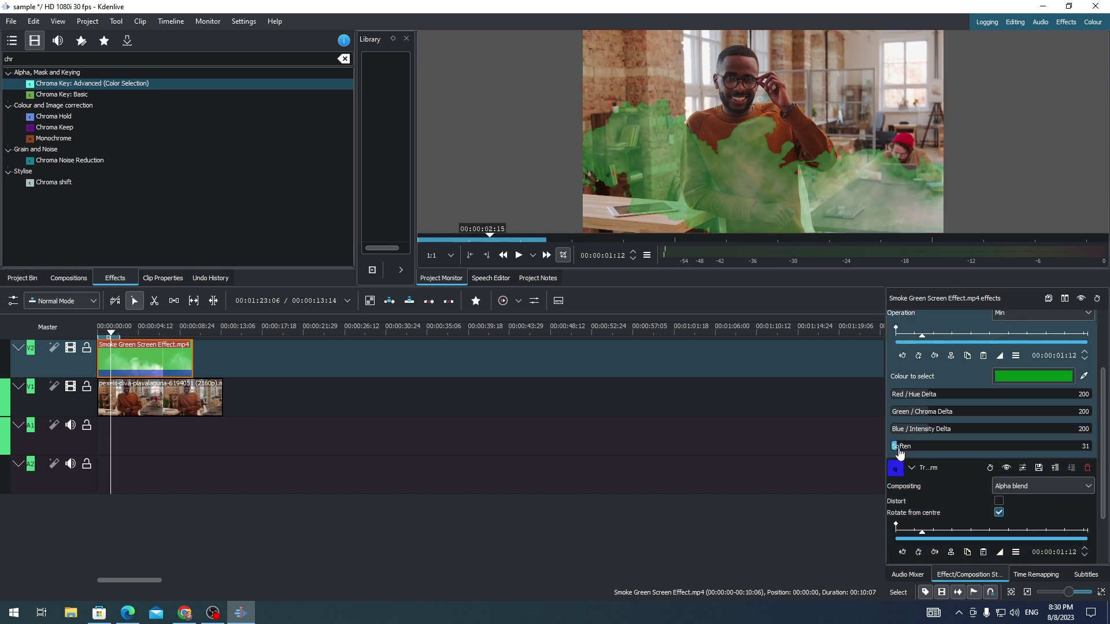
drag(899, 452, 1048, 449)
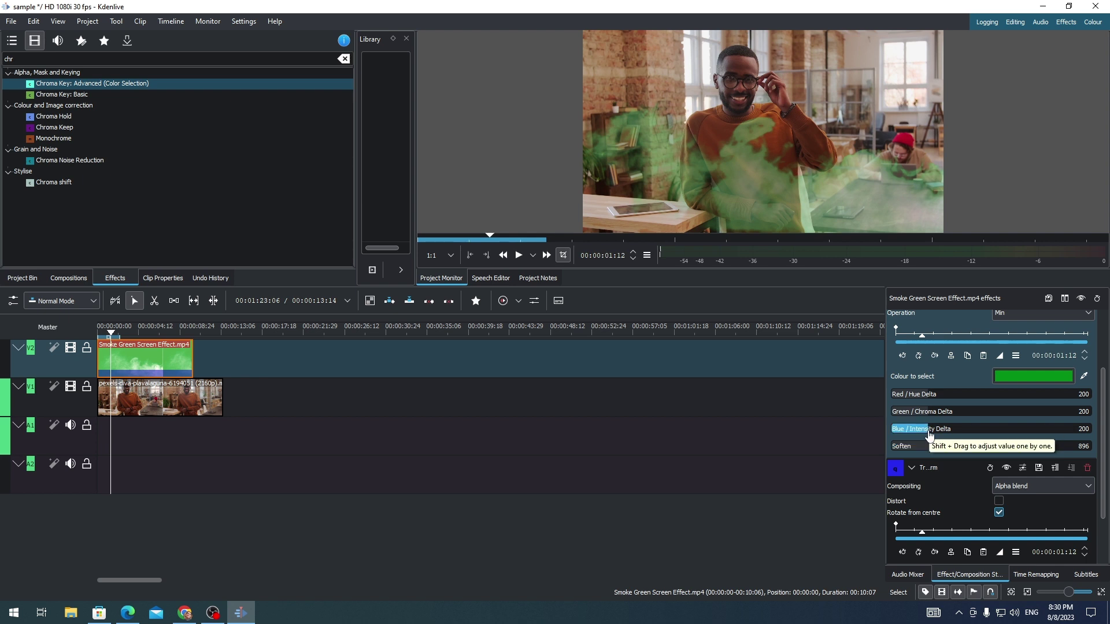
drag(932, 435, 1011, 438)
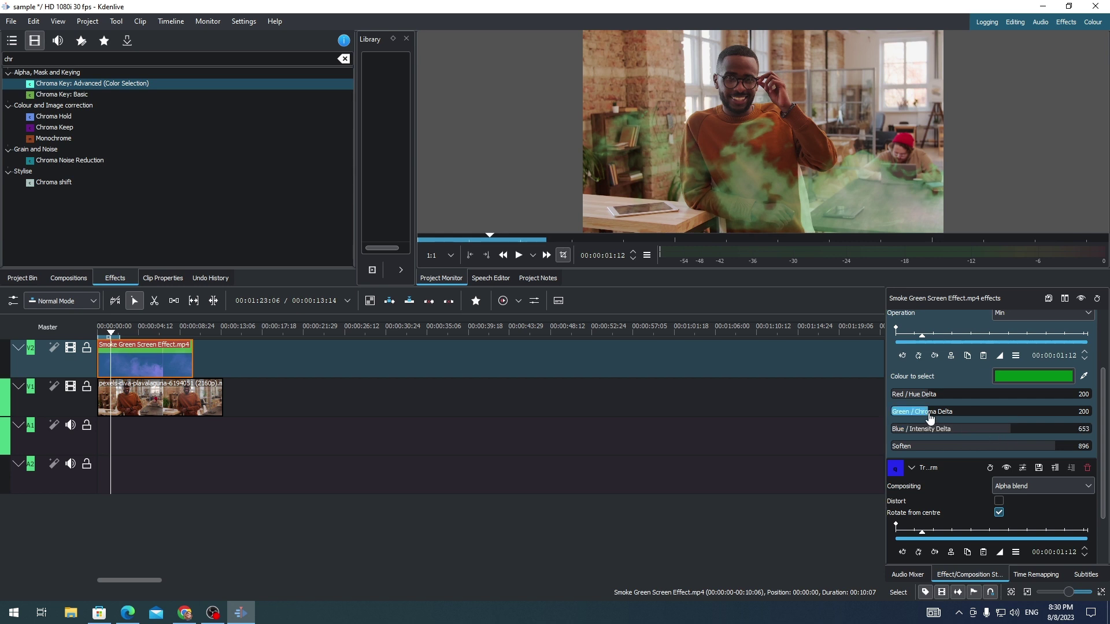
drag(935, 417, 1026, 420)
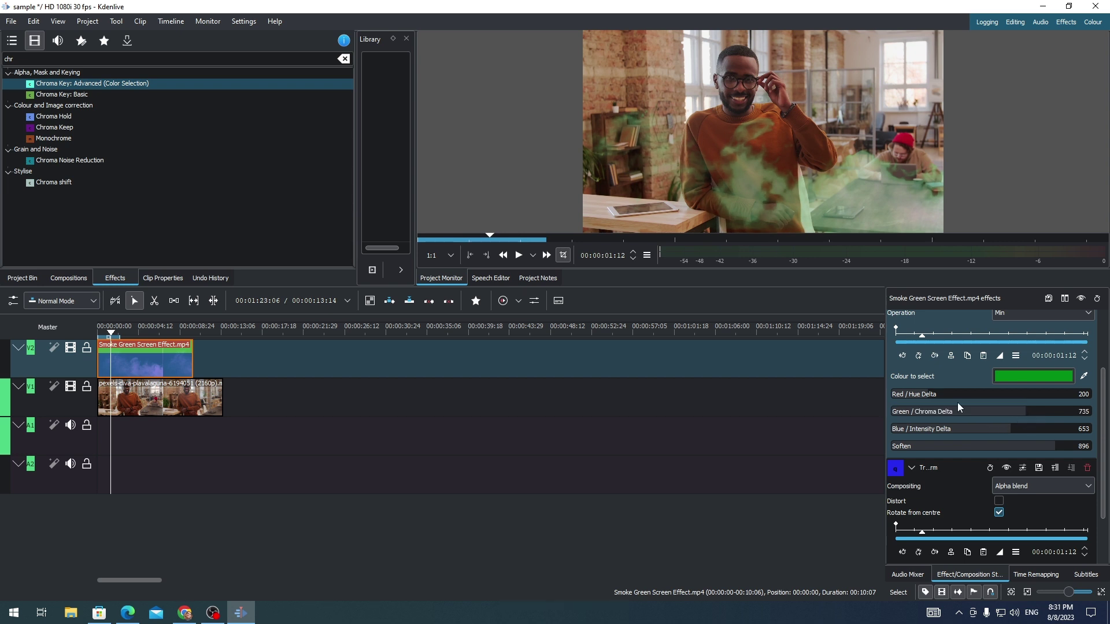
drag(930, 399, 1015, 401)
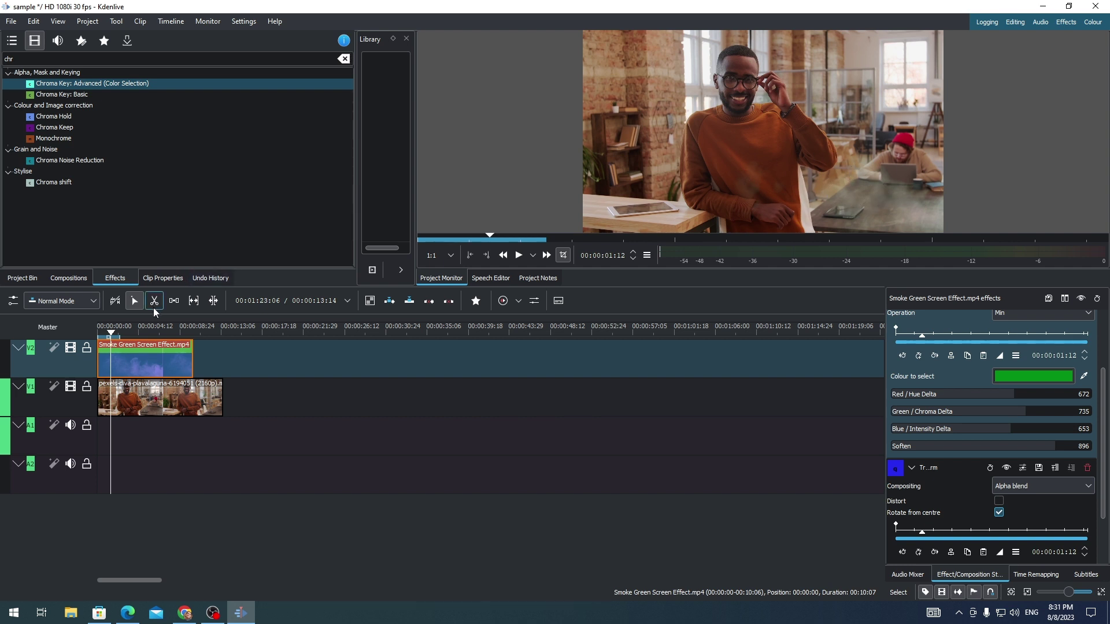
click(519, 256)
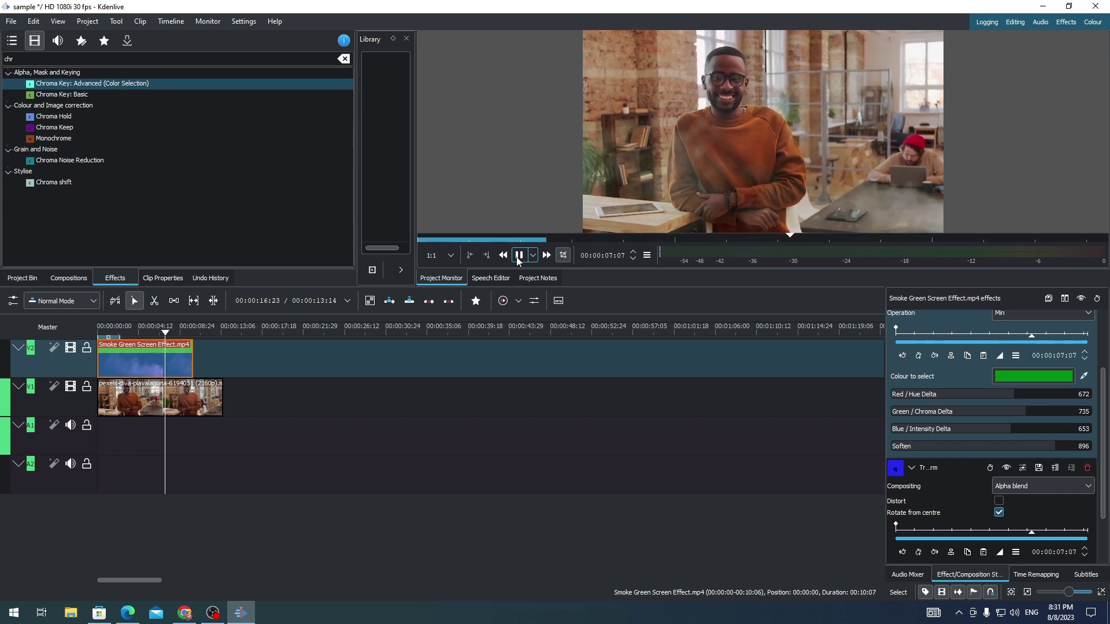
click(518, 258)
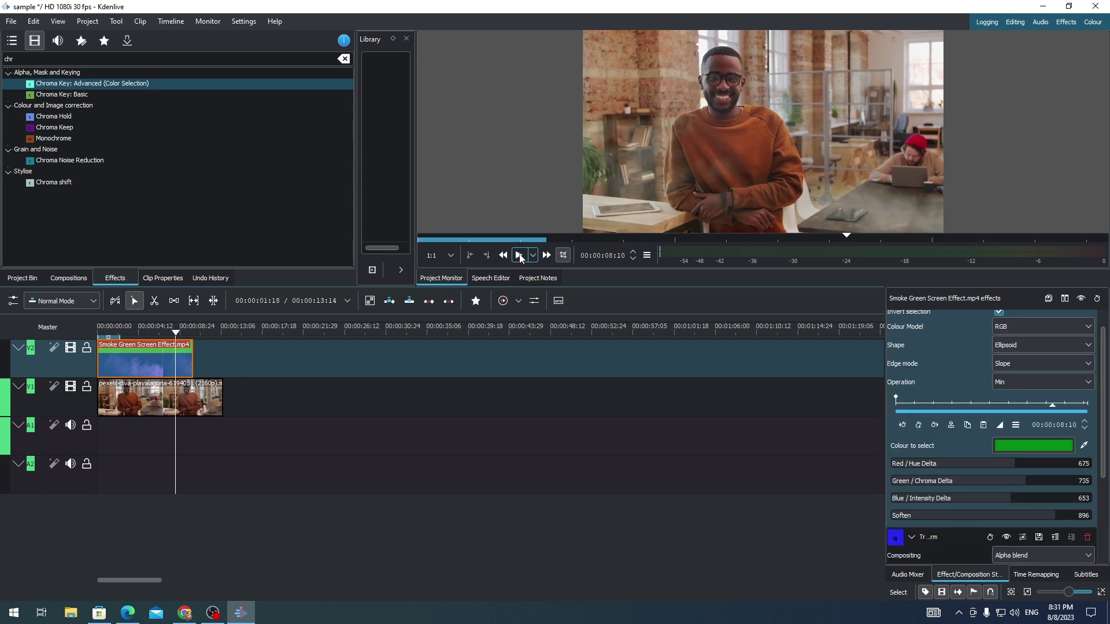